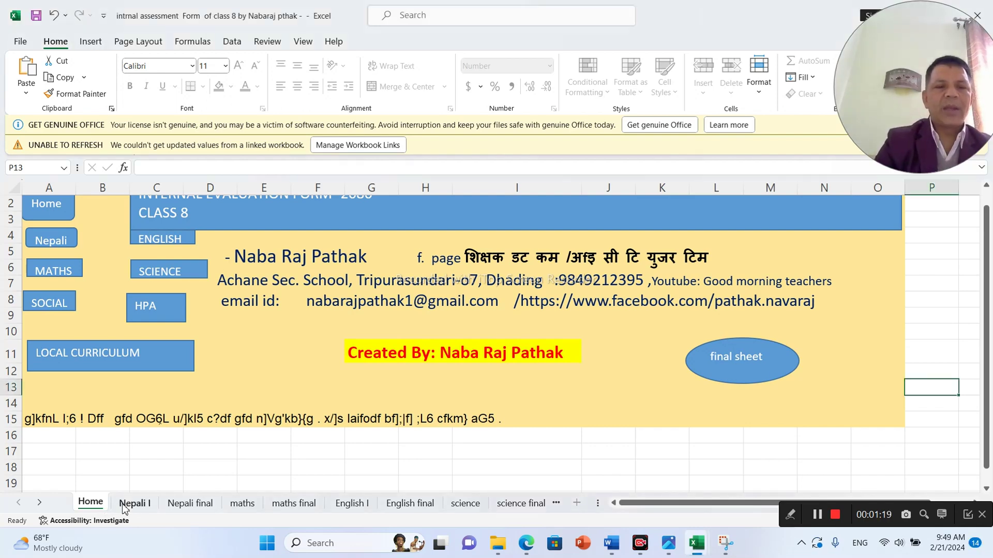
- Show the Nepali I sheet scrolled to its leftmost columns and select the first student's name in B10
{"action": "left_click", "coordinate": [124, 504]}
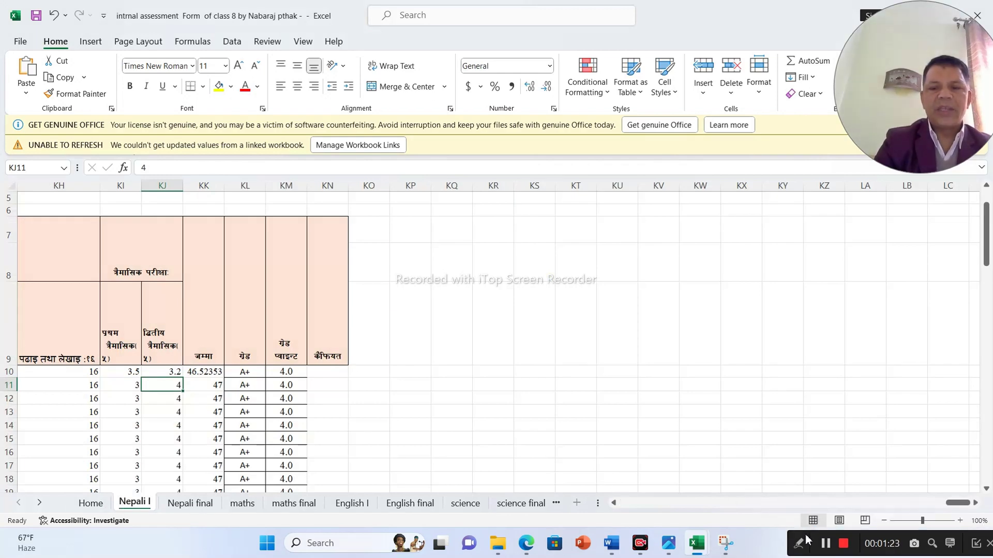
{"action": "left_click_drag", "start_coordinate": [956, 504], "coordinate": [616, 504]}
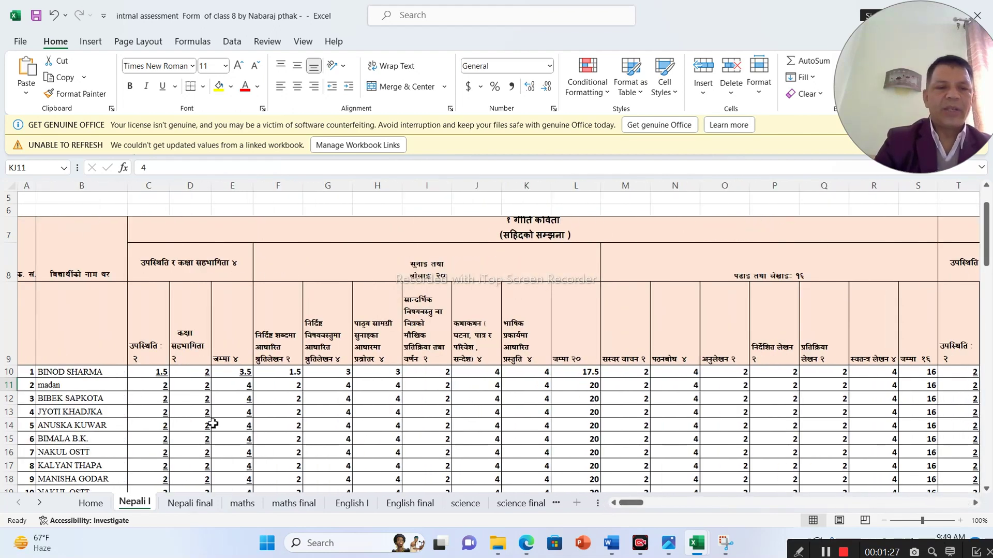
{"action": "left_click", "coordinate": [83, 372]}
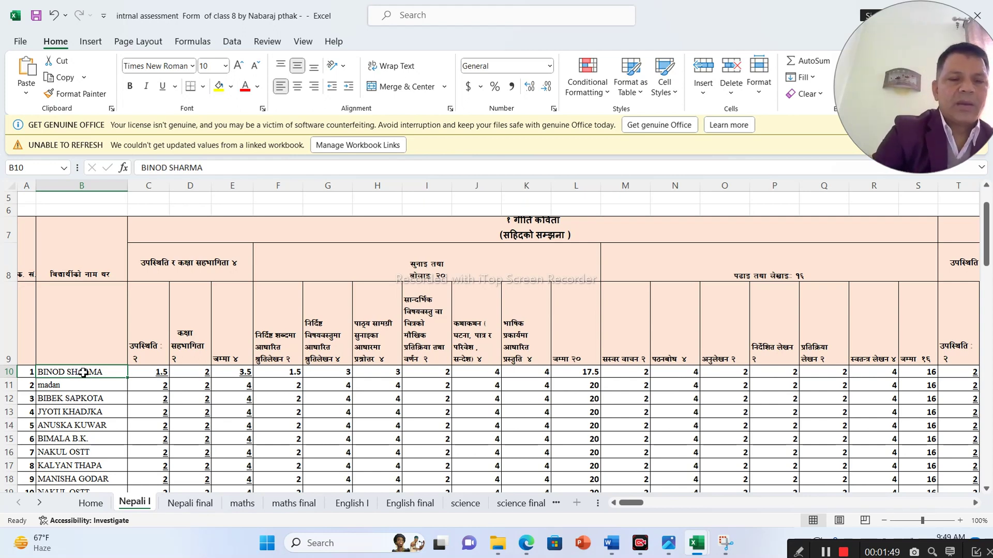
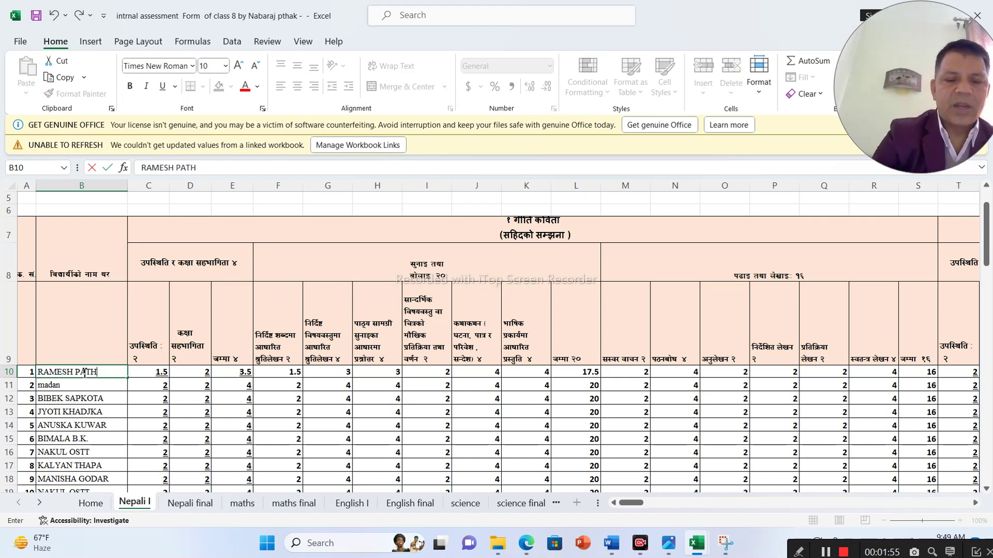
- Overwrite the first student's name in B10 with another student's full name
{"action": "left_click", "coordinate": [139, 400]}
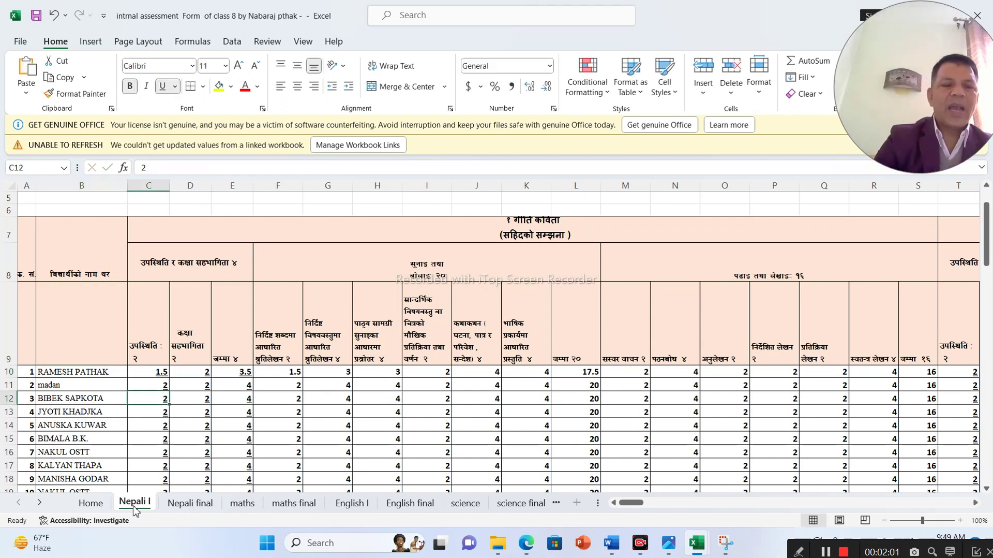
{"action": "left_click", "coordinate": [251, 506]}
{"action": "left_click", "coordinate": [345, 504]}
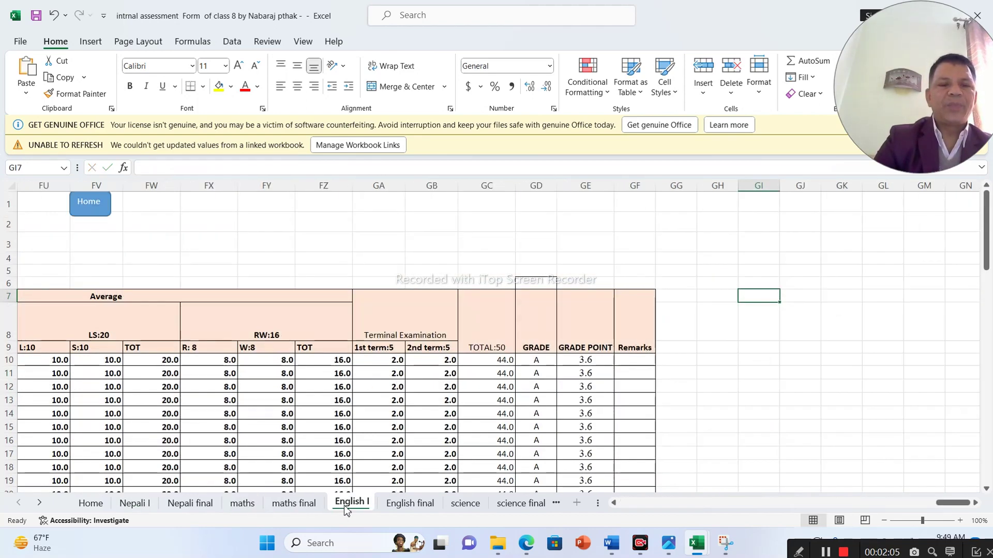
{"action": "left_click", "coordinate": [458, 507]}
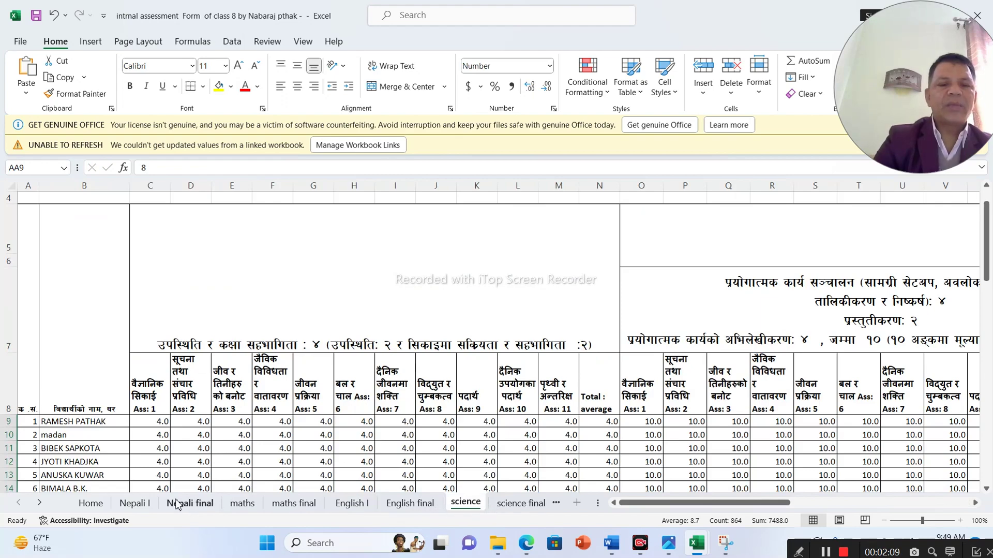
{"action": "left_click", "coordinate": [136, 507]}
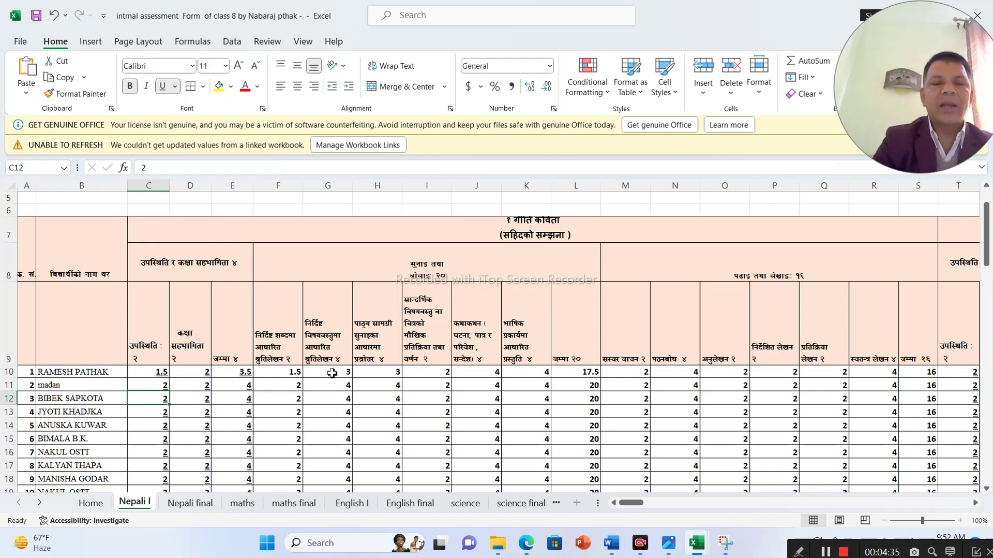
- Enter the first student's marks 2 and 1.5 in C10–D10, and 1 and 2 in F10–G10
{"action": "left_click", "coordinate": [147, 376]}
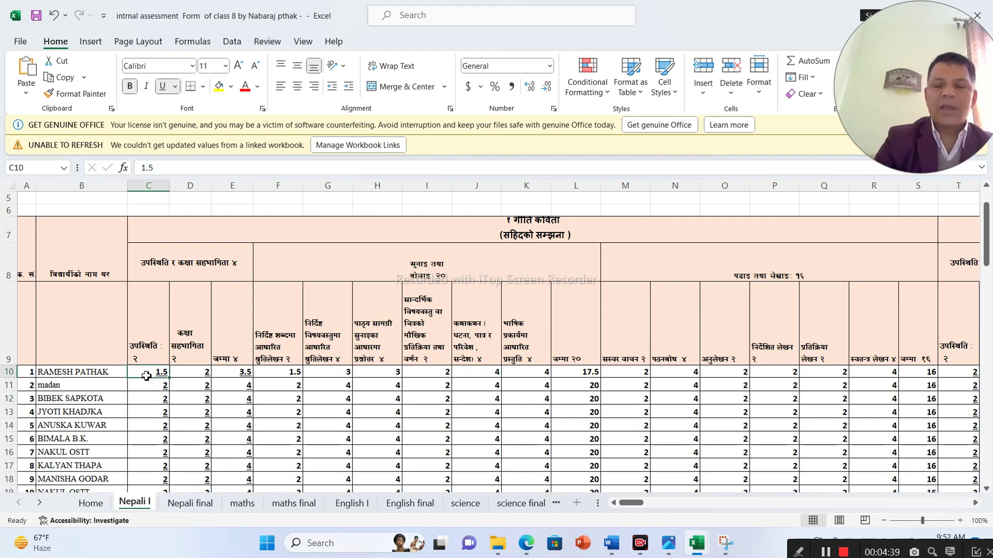
{"action": "type", "text": "2"}
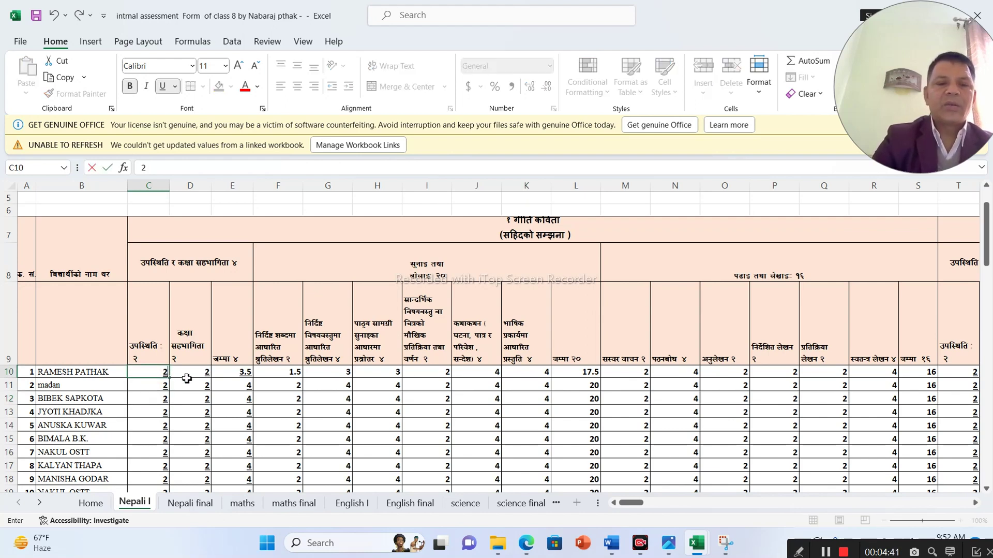
{"action": "left_click", "coordinate": [187, 376]}
{"action": "type", "text": "1.5"}
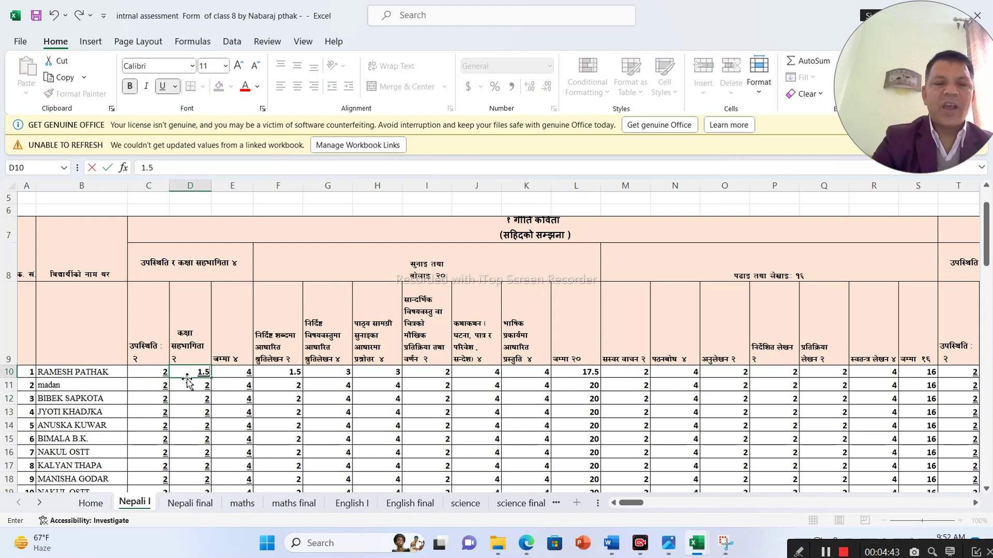
{"action": "left_click", "coordinate": [213, 387]}
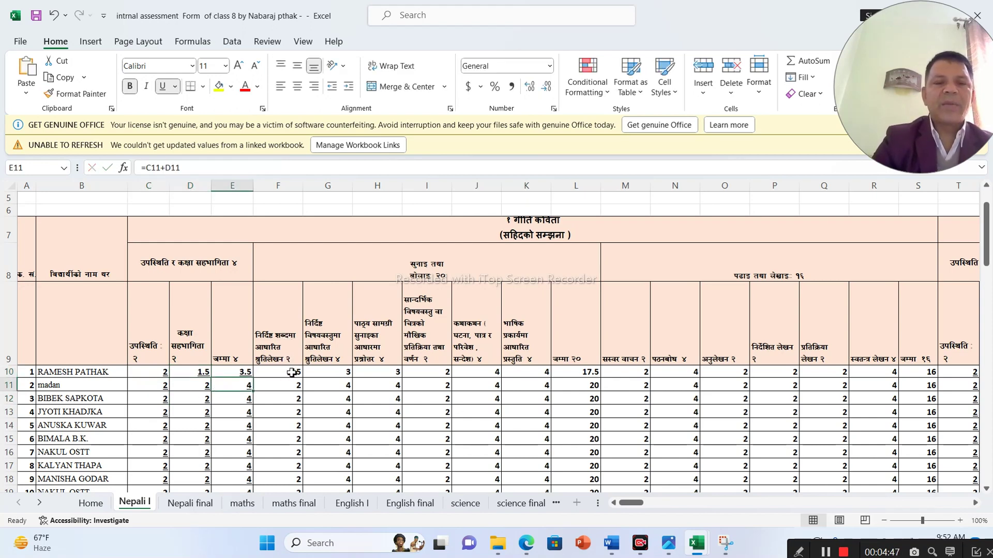
{"action": "left_click", "coordinate": [283, 376]}
{"action": "type", "text": "1"}
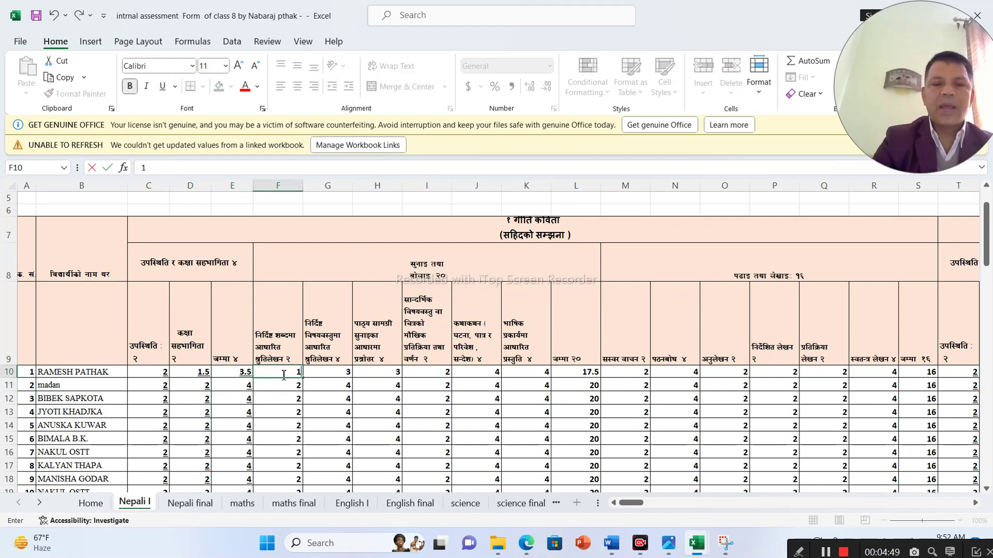
{"action": "left_click", "coordinate": [327, 373]}
{"action": "type", "text": "2"}
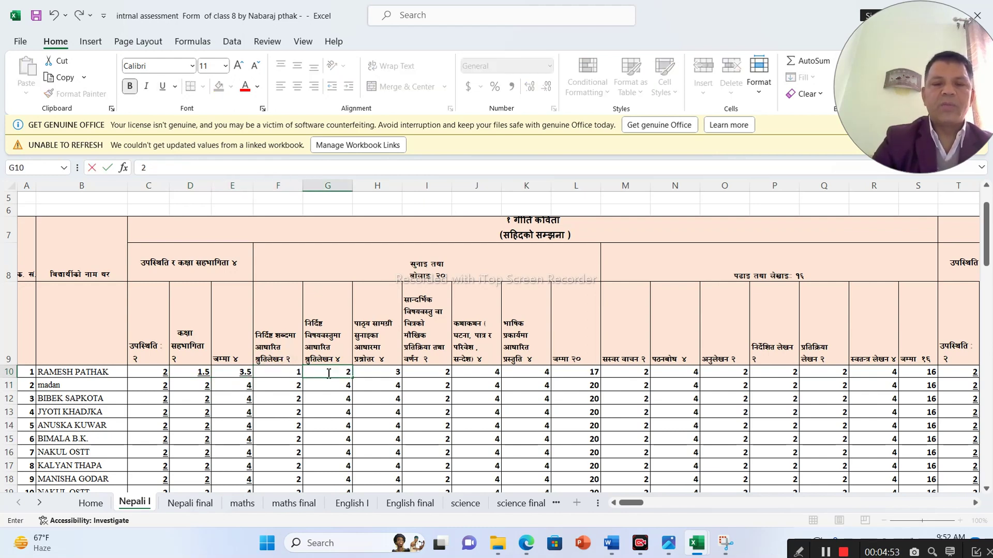
{"action": "left_click", "coordinate": [369, 375]}
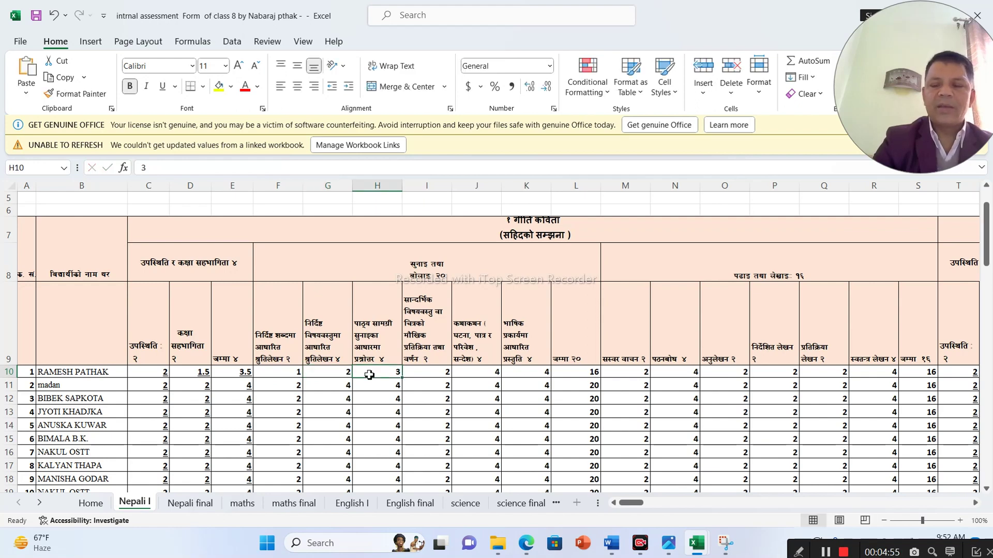
- Enter 1.5, 3 and 3 in I10–K10, then 1.5 and 3 in M10–N10
{"action": "left_click", "coordinate": [436, 373]}
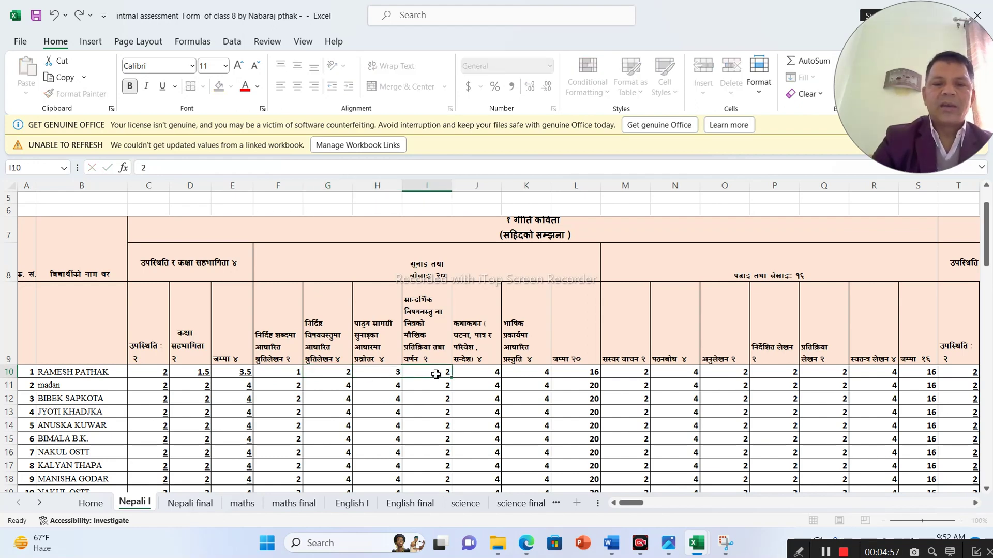
{"action": "type", "text": "1.5"}
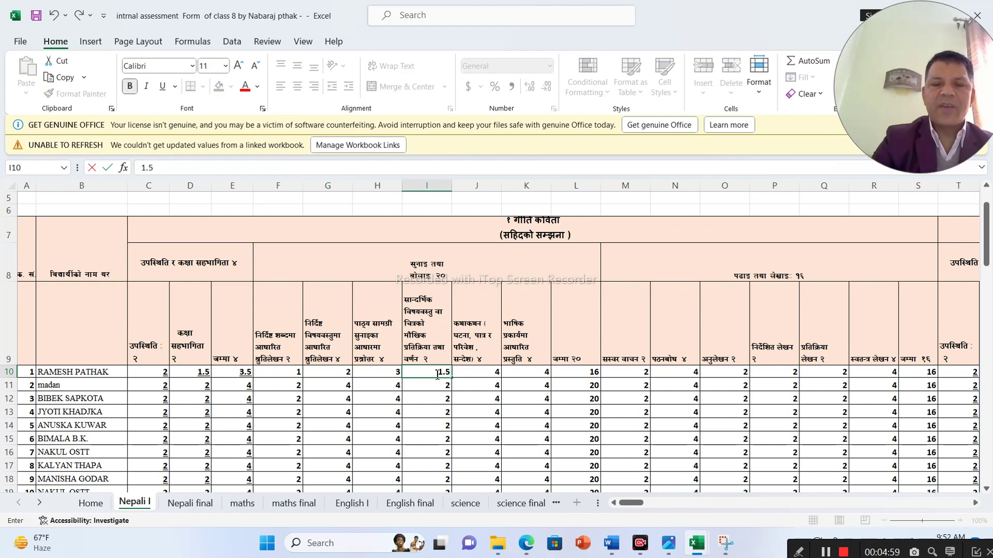
{"action": "left_click", "coordinate": [471, 374]}
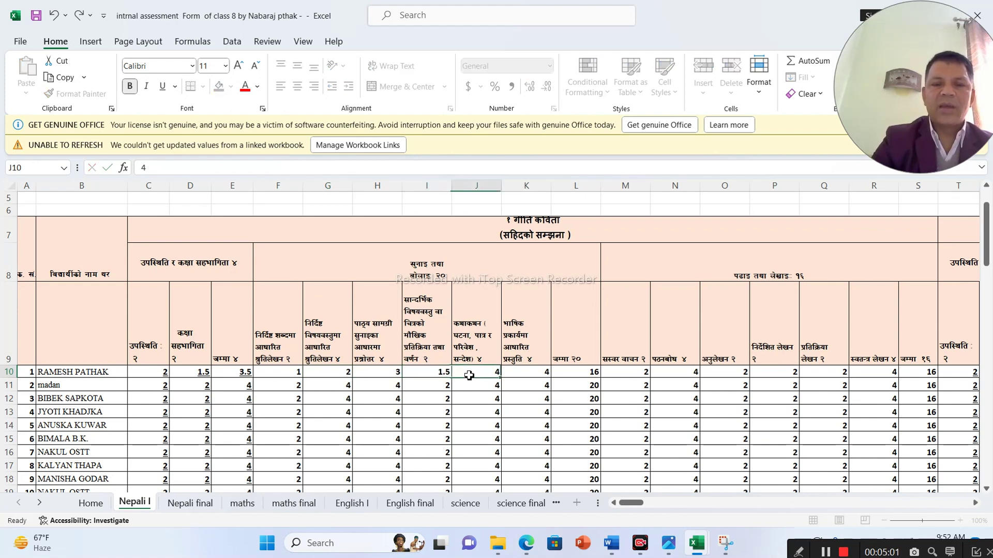
{"action": "type", "text": "3"}
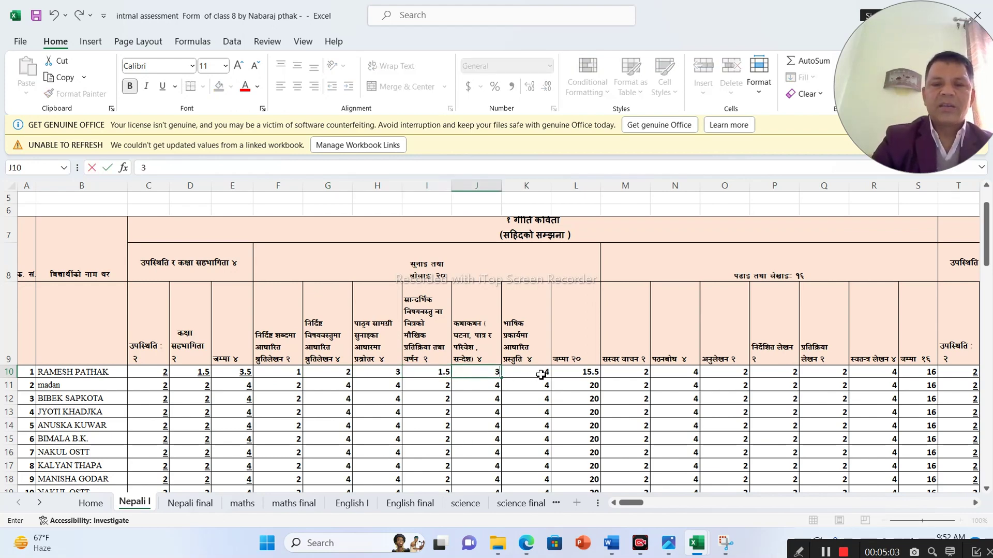
{"action": "left_click", "coordinate": [537, 374]}
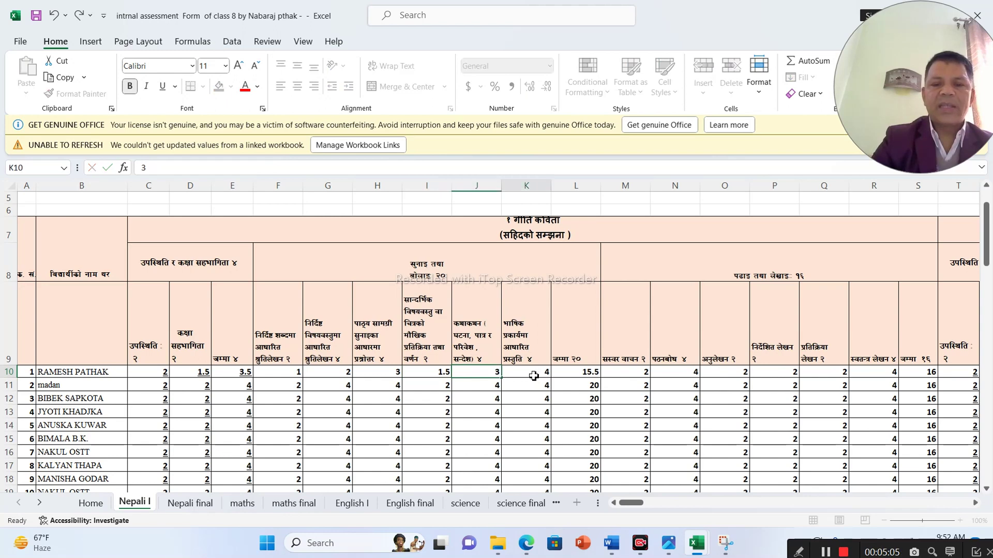
{"action": "type", "text": "3"}
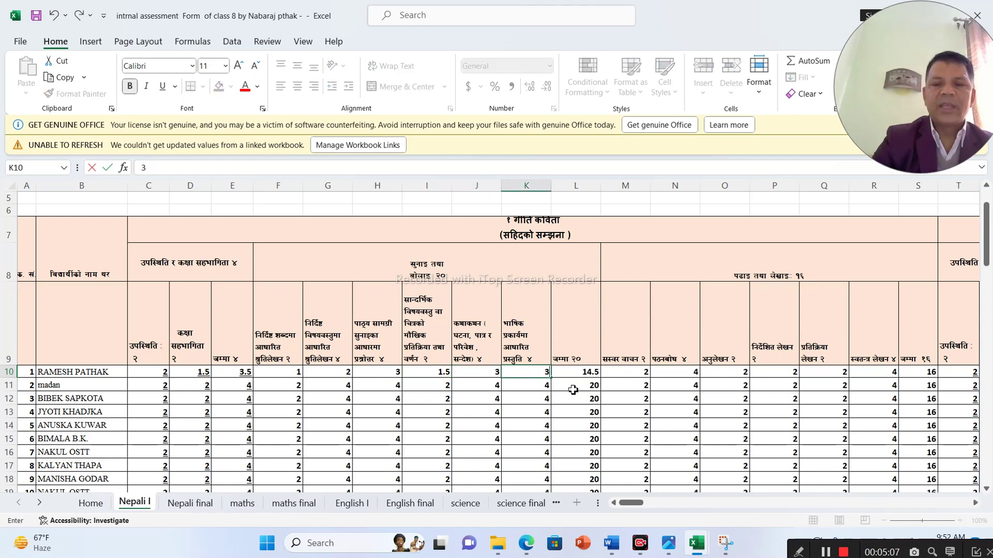
{"action": "left_click", "coordinate": [573, 389]}
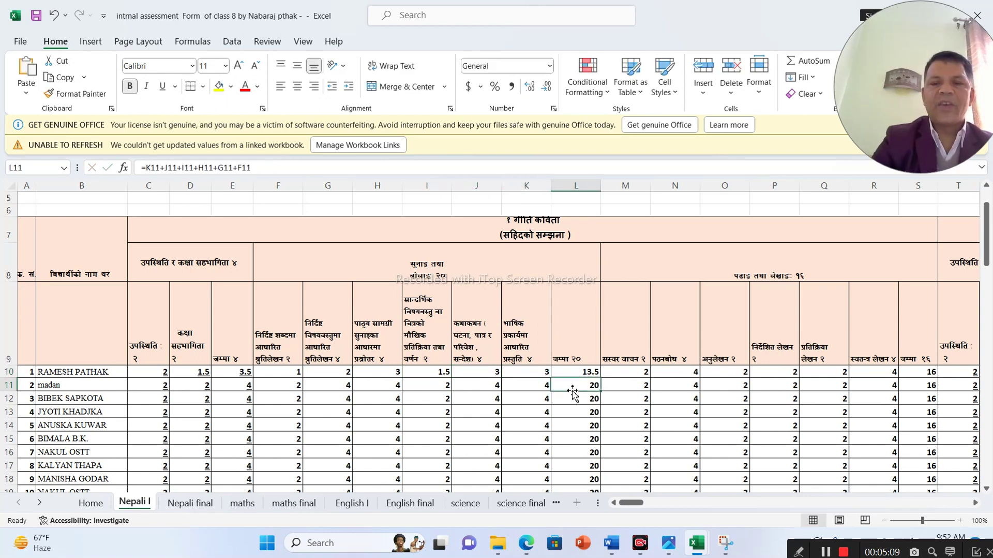
{"action": "left_click", "coordinate": [621, 379]}
{"action": "type", "text": "1.5"}
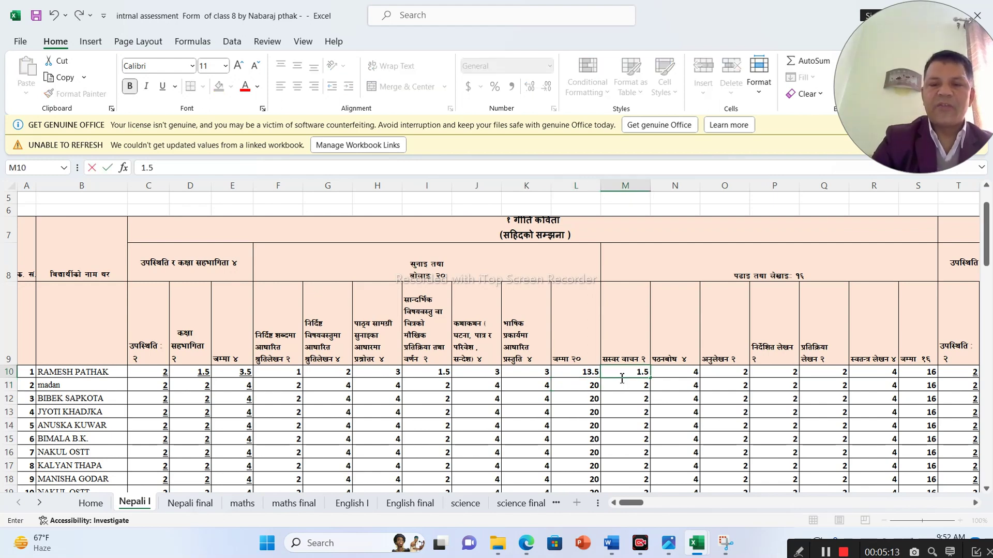
{"action": "left_click", "coordinate": [672, 375]}
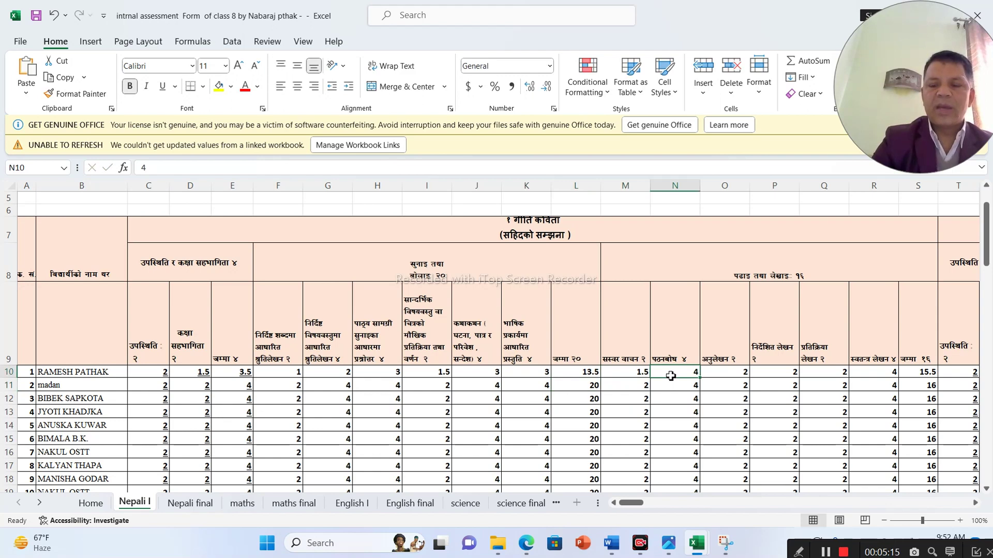
{"action": "type", "text": "3"}
{"action": "left_click", "coordinate": [728, 376]}
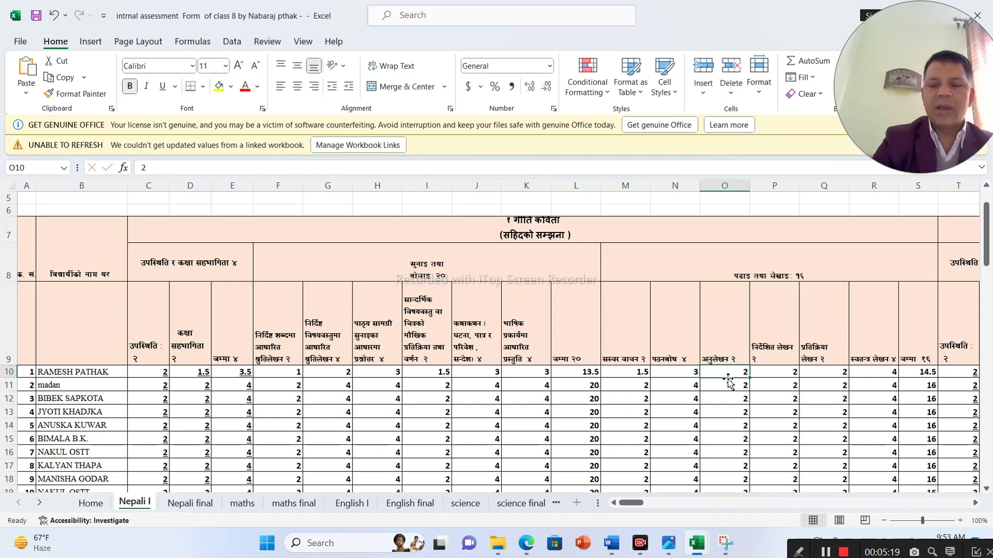
- Enter reading-writing marks 1.5 in O10, P10 and Q10 and 3 in R10
{"action": "type", "text": "1.5"}
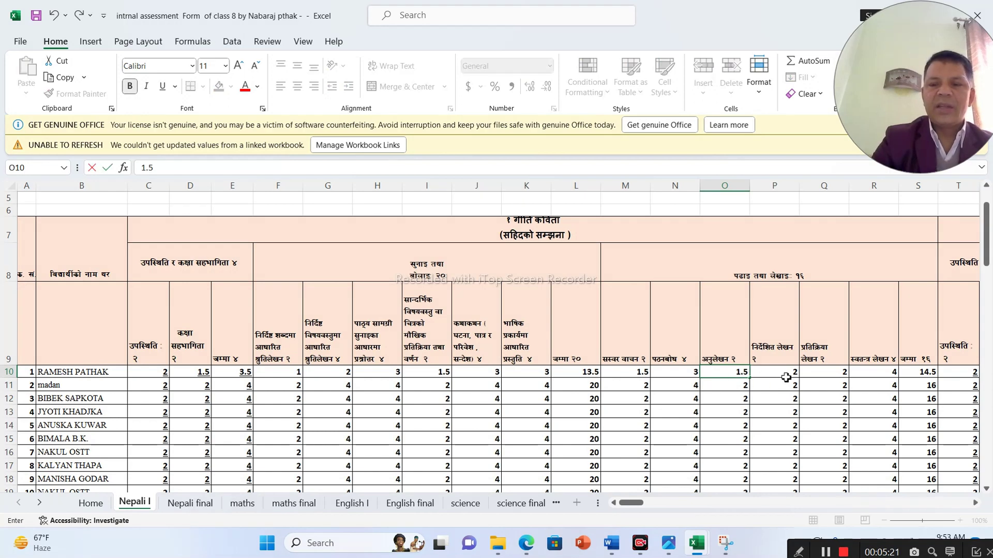
{"action": "left_click", "coordinate": [778, 375]}
{"action": "type", "text": "1"}
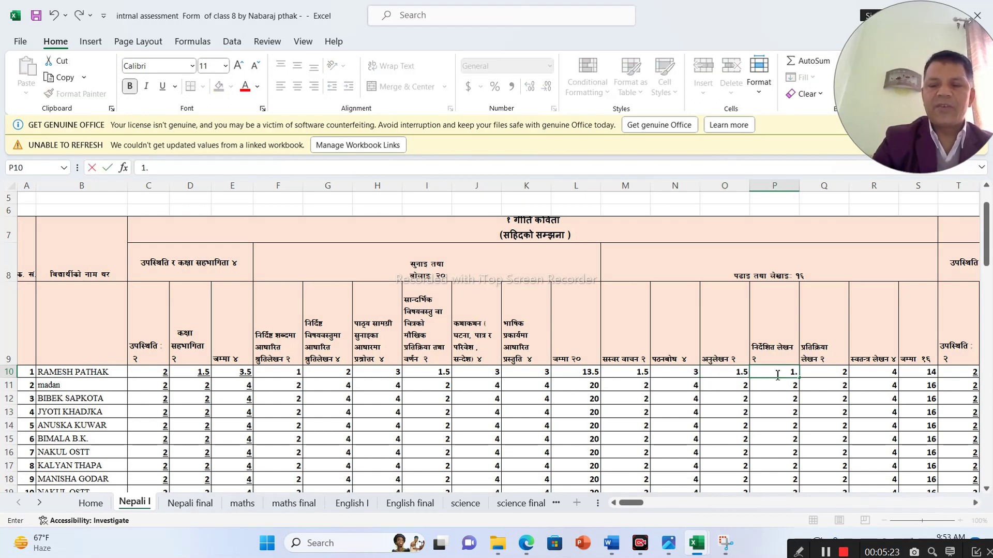
{"action": "type", "text": ".5"}
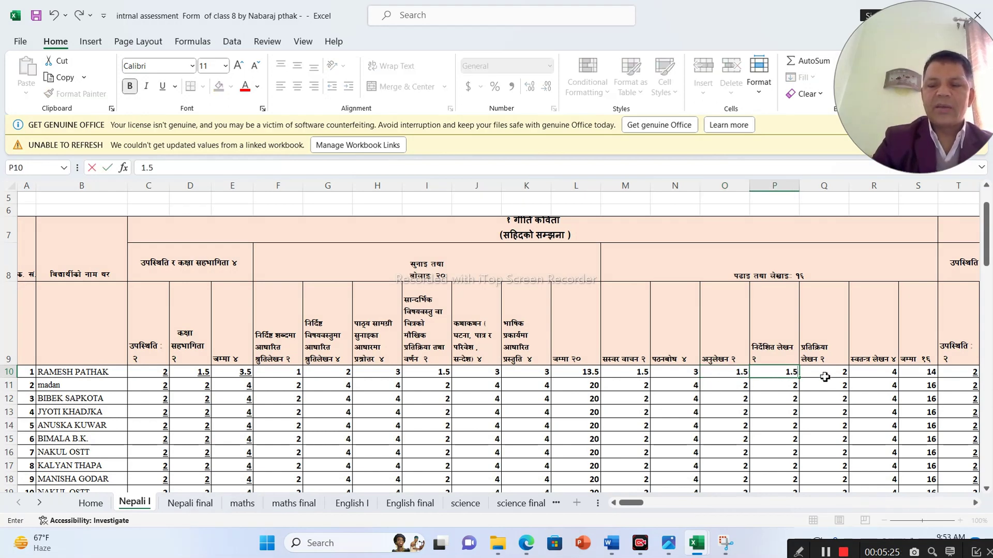
{"action": "left_click", "coordinate": [826, 377]}
{"action": "type", "text": "1.5"}
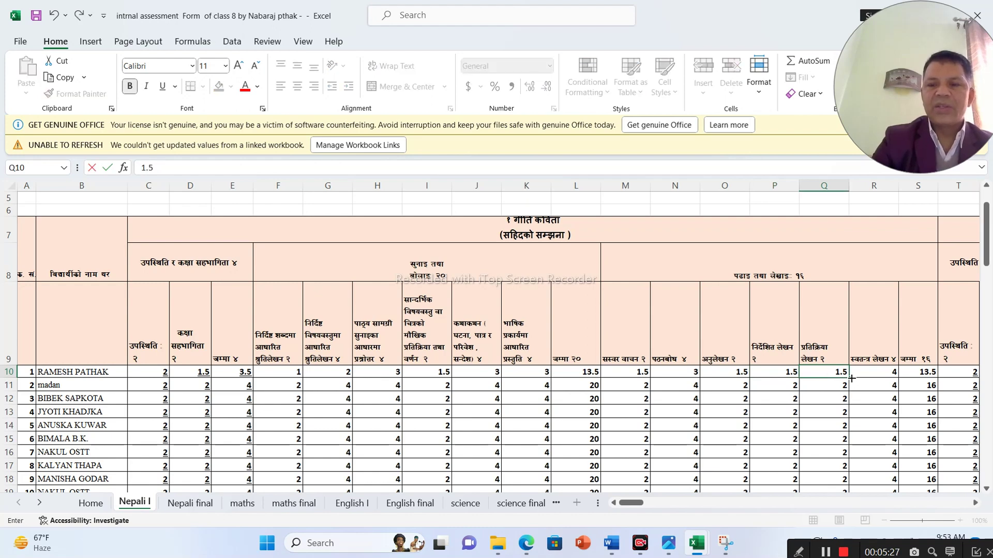
{"action": "left_click", "coordinate": [871, 372]}
{"action": "type", "text": "3"}
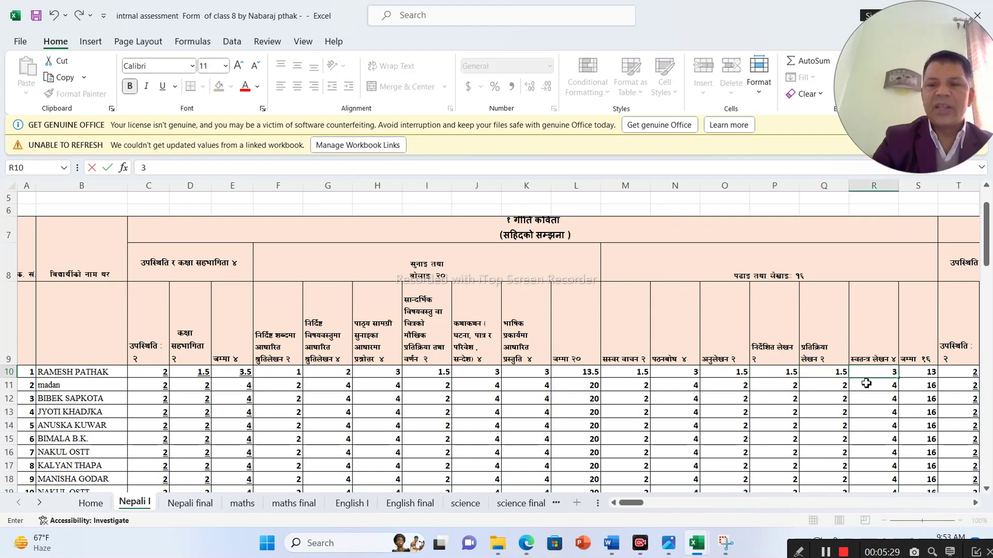
{"action": "left_click", "coordinate": [891, 401]}
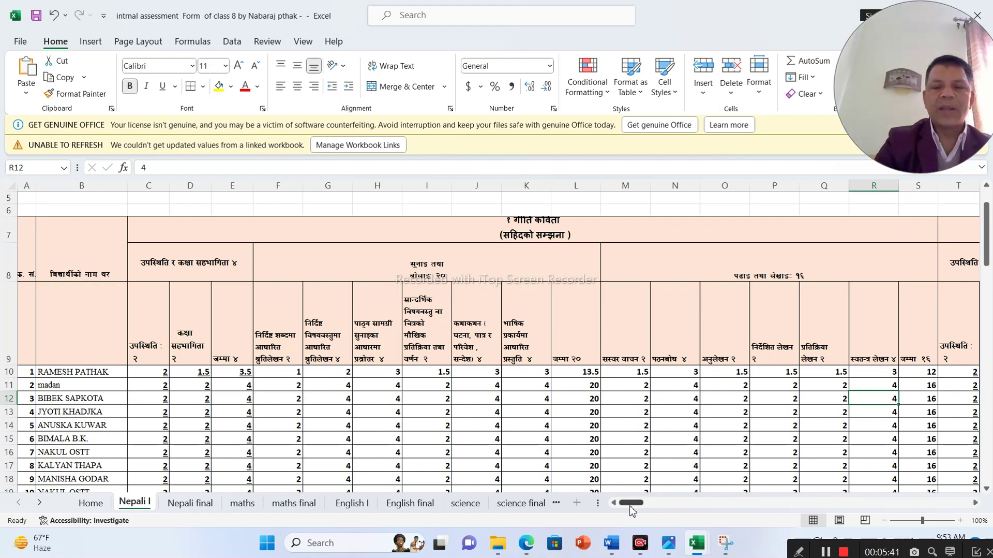
- Enter terminal exam marks 3.2 in KI10 and 3.3 in KJ10, then view the Nepali final sheet
{"action": "left_click_drag", "start_coordinate": [631, 509], "coordinate": [958, 477]}
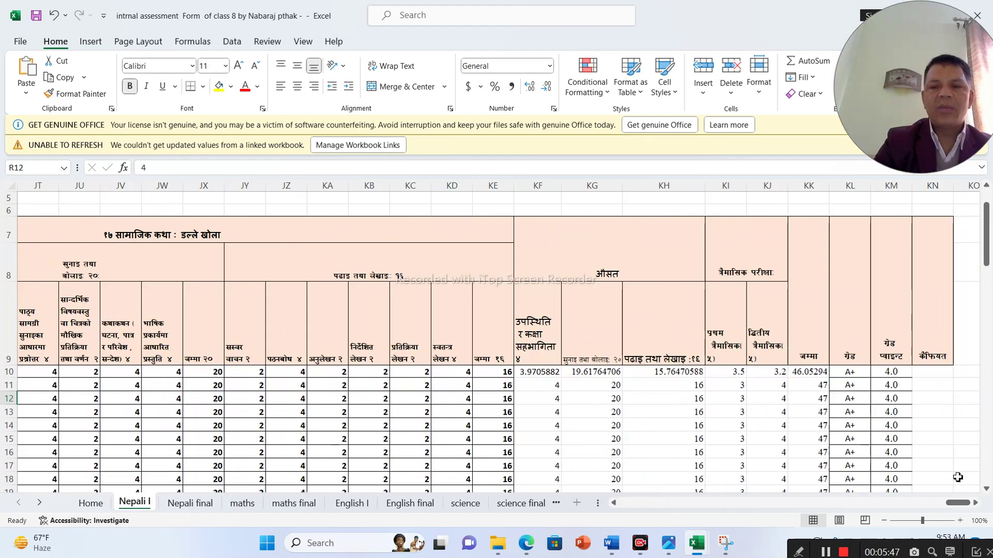
{"action": "left_click", "coordinate": [719, 376]}
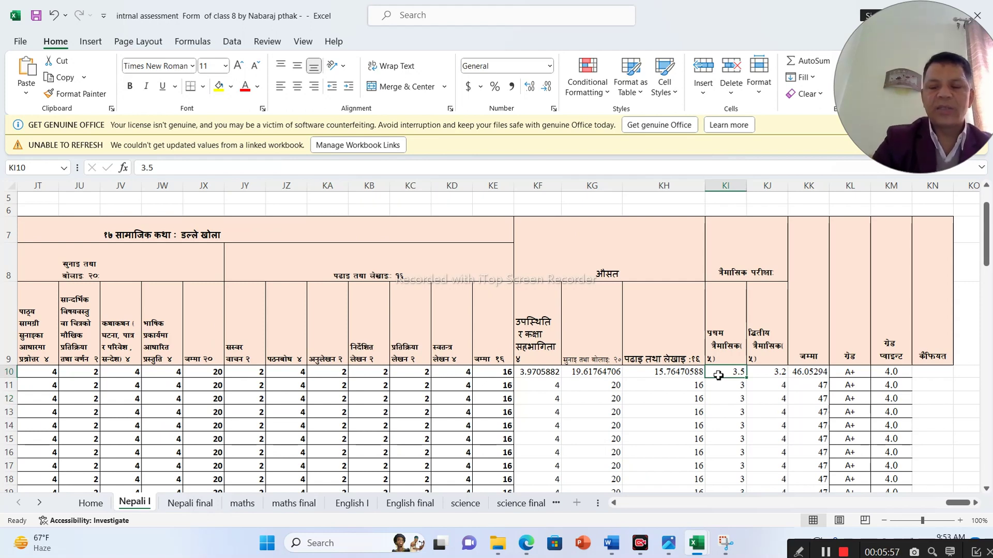
{"action": "type", "text": "3.2"}
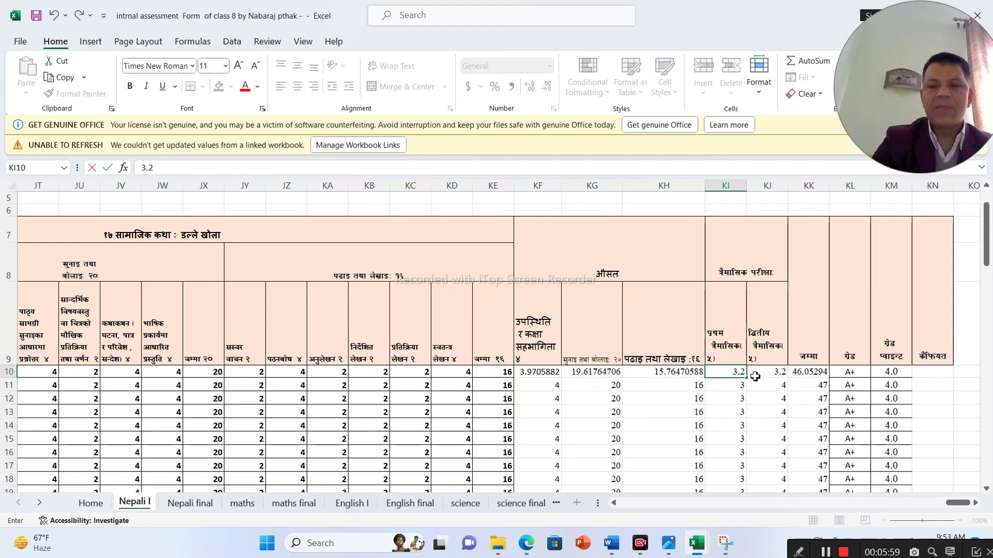
{"action": "left_click", "coordinate": [761, 373]}
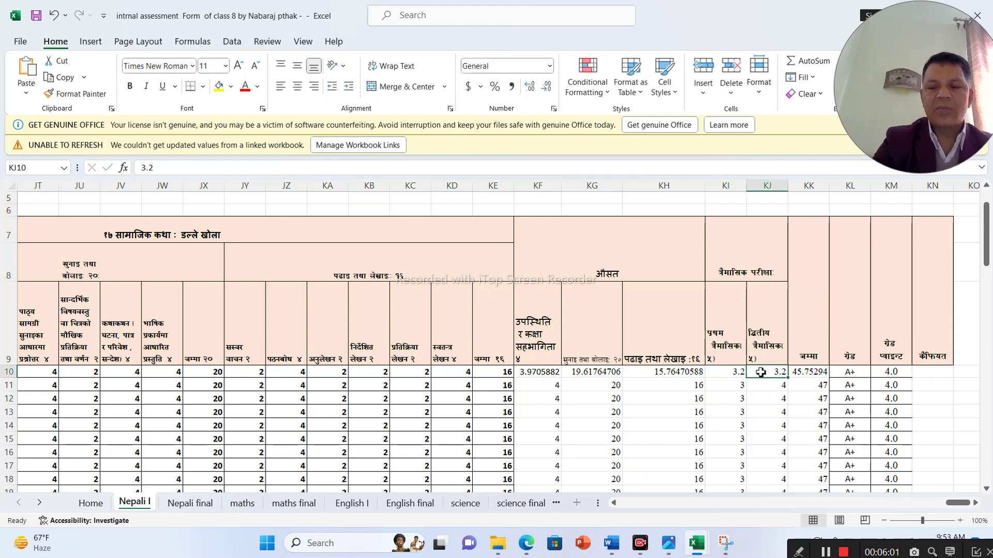
{"action": "type", "text": "3.3"}
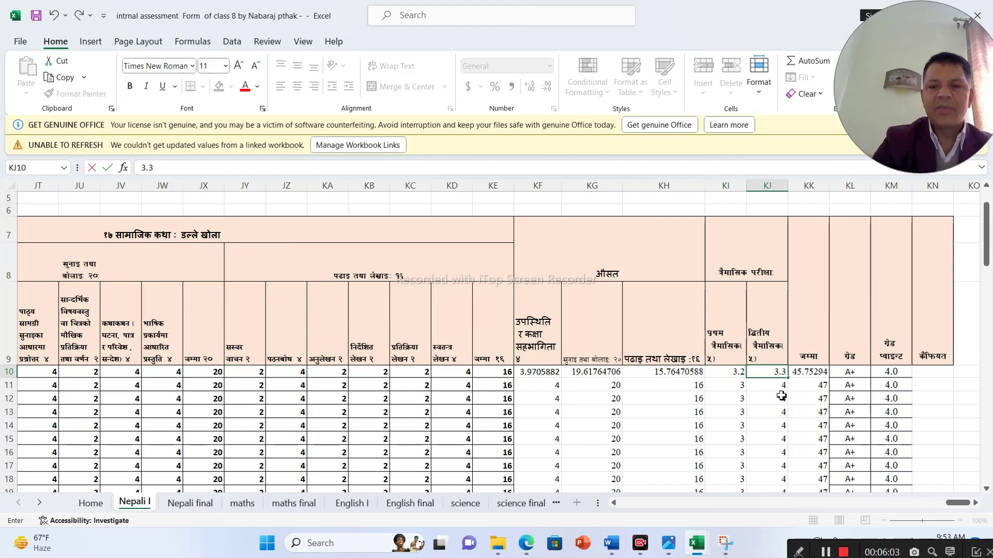
{"action": "left_click", "coordinate": [781, 395]}
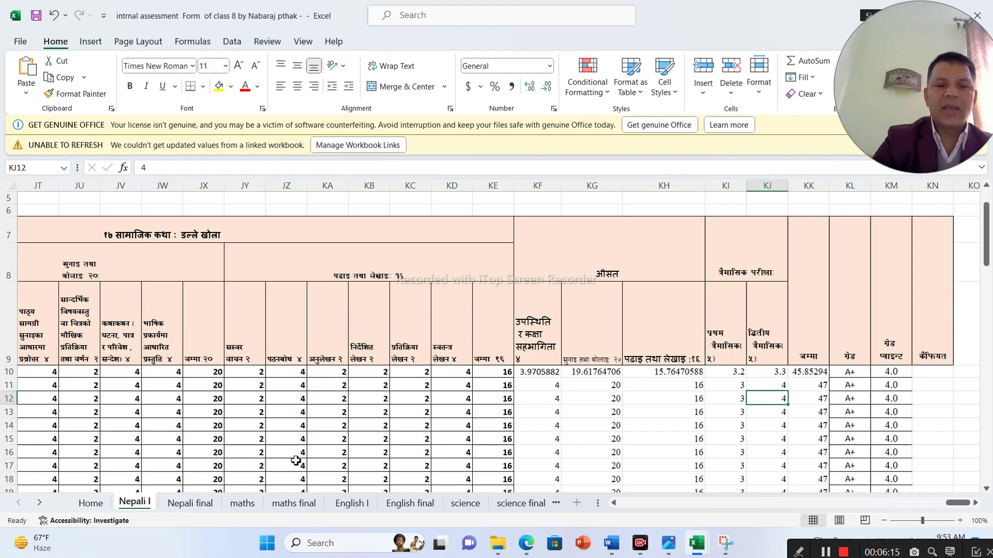
{"action": "left_click", "coordinate": [191, 503]}
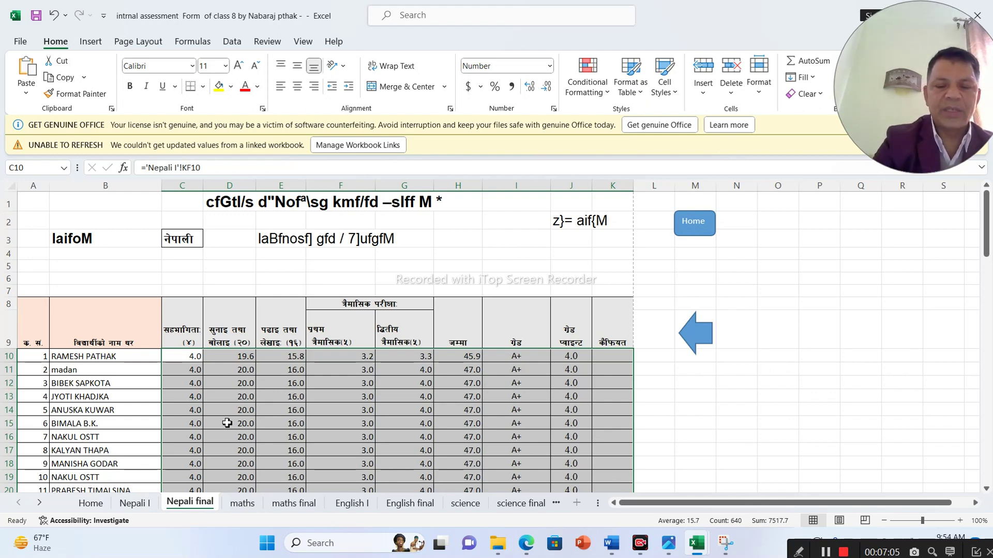
{"action": "key", "text": "ctrl+p"}
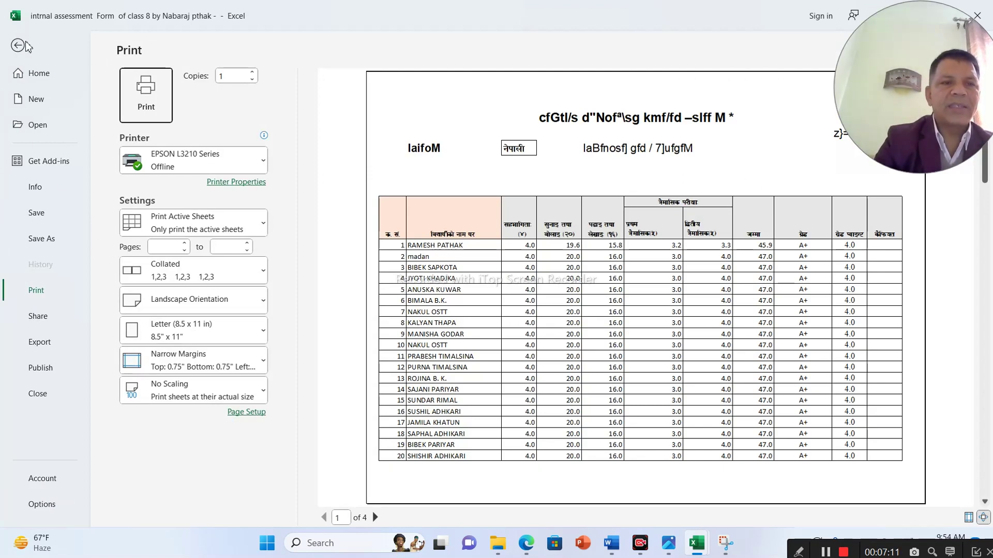
{"action": "left_click", "coordinate": [18, 48]}
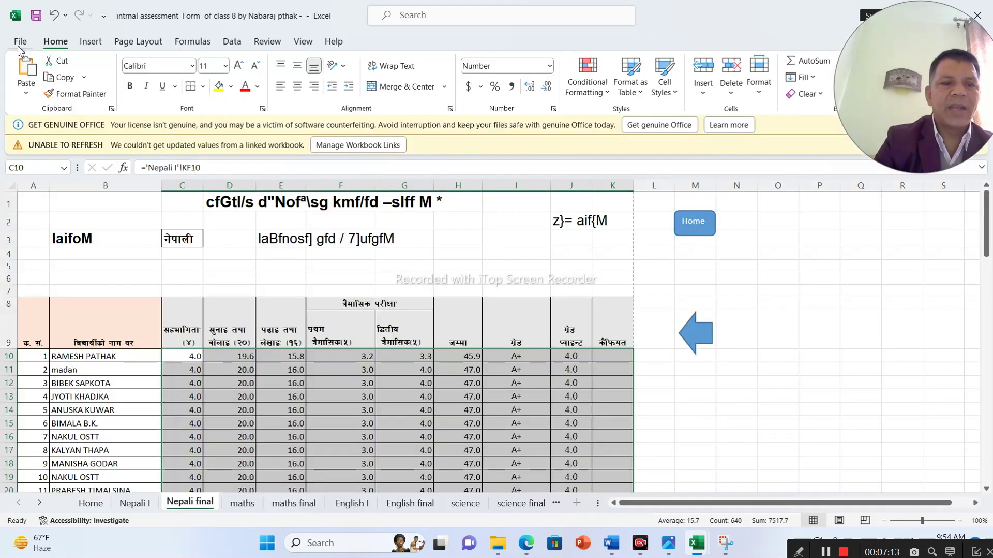
- Step through each subject sheet from maths to FINAL SHEET FOR GRADE SHEET, showing Nepali 46 and total 323
{"action": "left_click", "coordinate": [242, 505]}
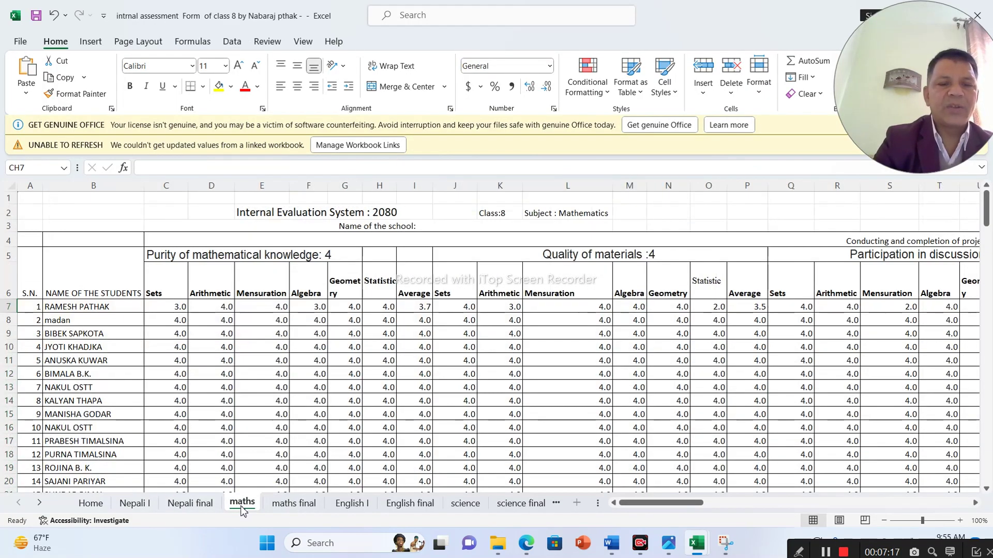
{"action": "left_click", "coordinate": [287, 506]}
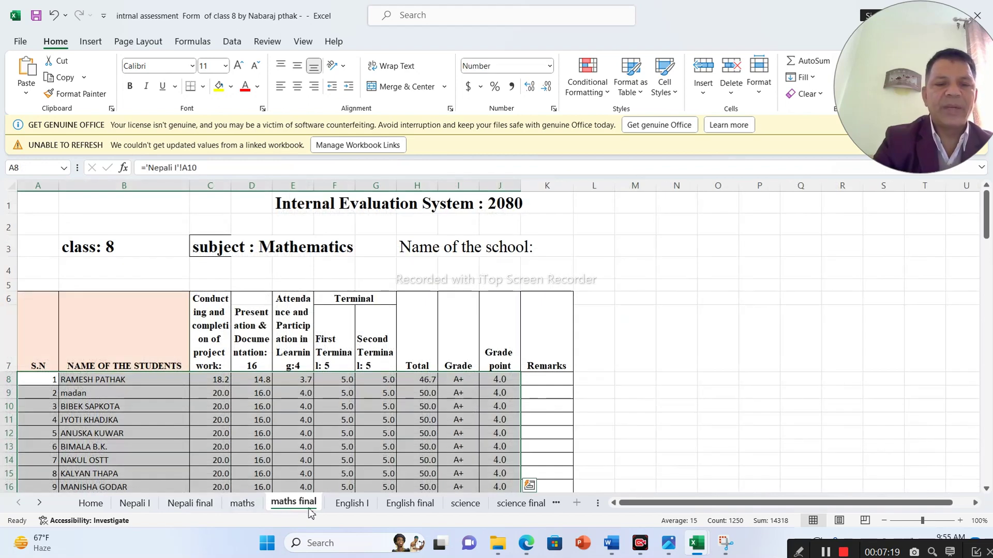
{"action": "left_click", "coordinate": [365, 512]}
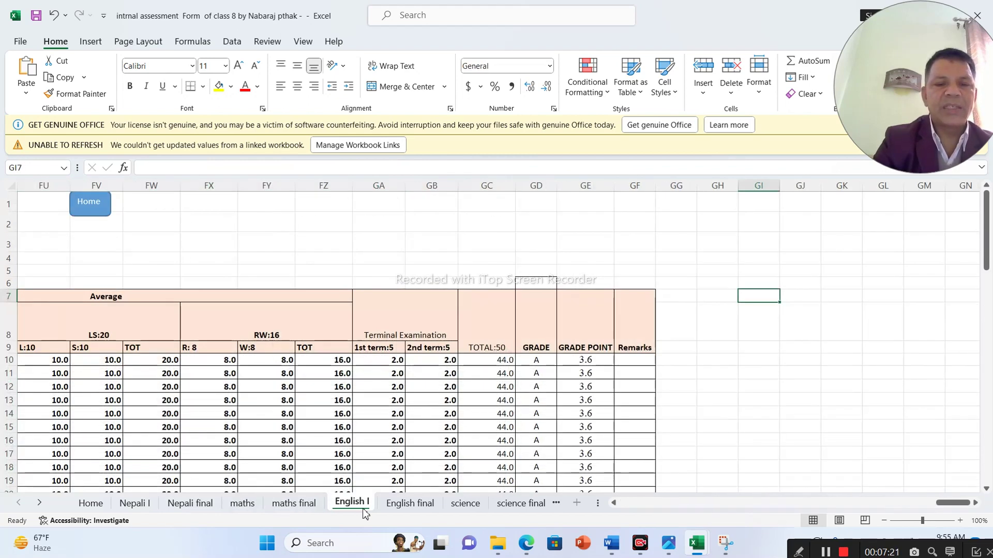
{"action": "left_click", "coordinate": [405, 511]}
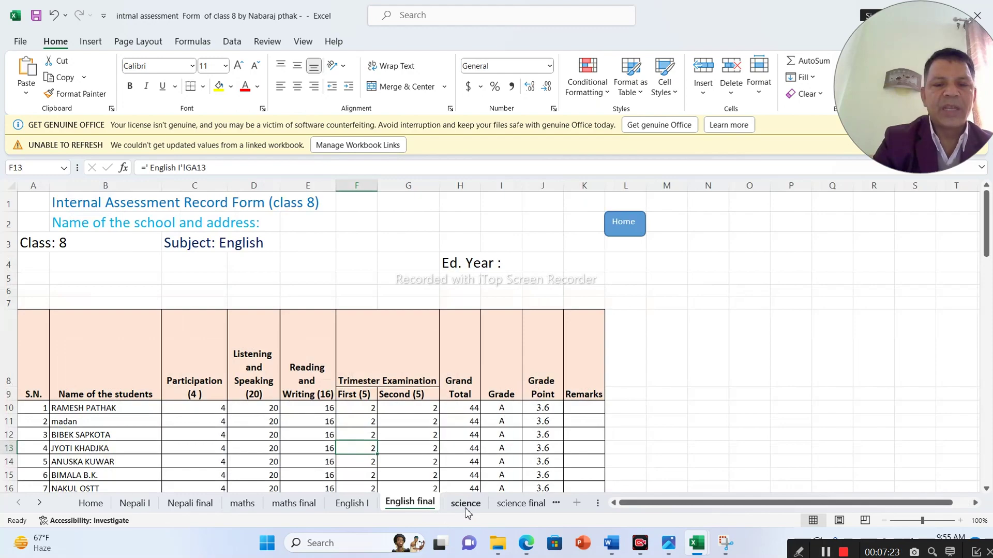
{"action": "left_click", "coordinate": [465, 508]}
{"action": "left_click", "coordinate": [513, 506]}
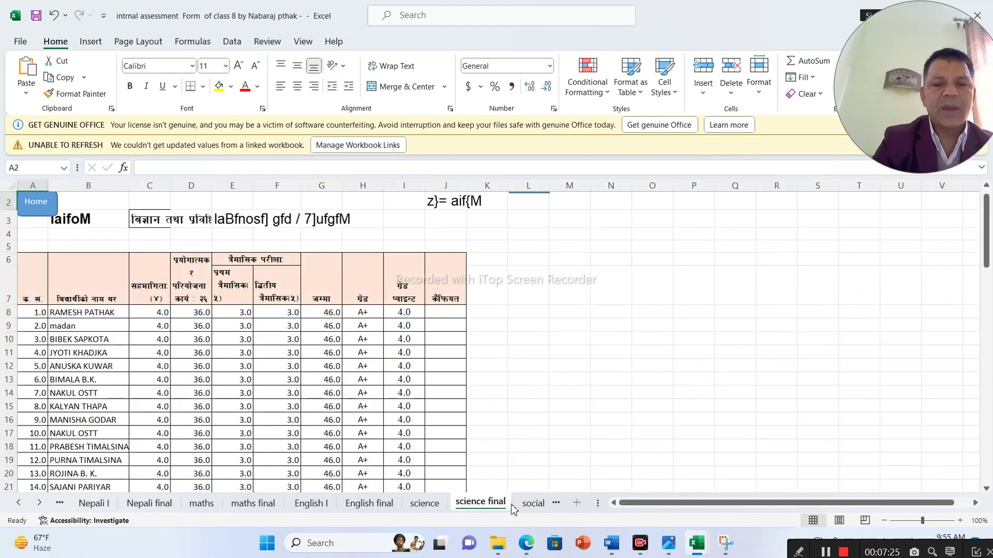
{"action": "left_click", "coordinate": [522, 507]}
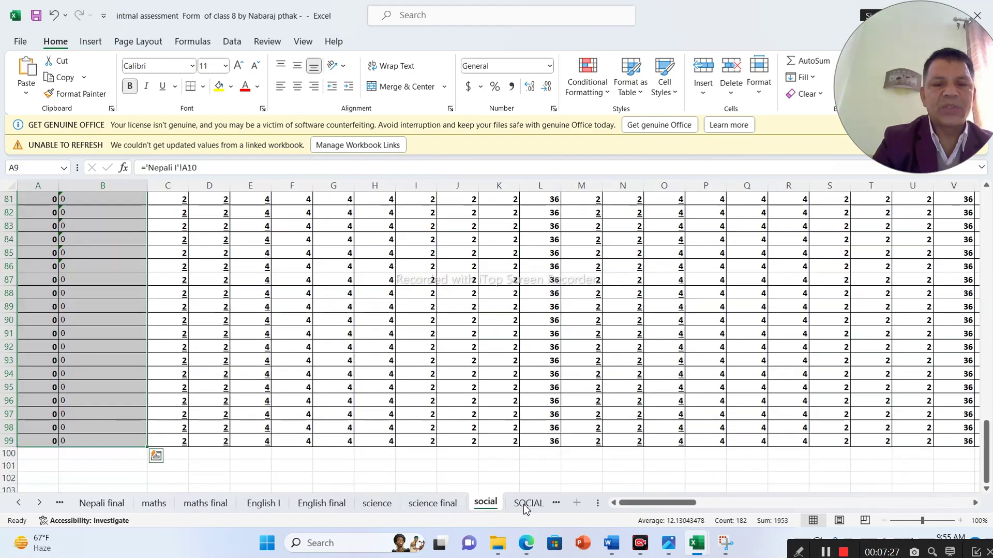
{"action": "left_click", "coordinate": [524, 507]}
{"action": "left_click", "coordinate": [524, 507]}
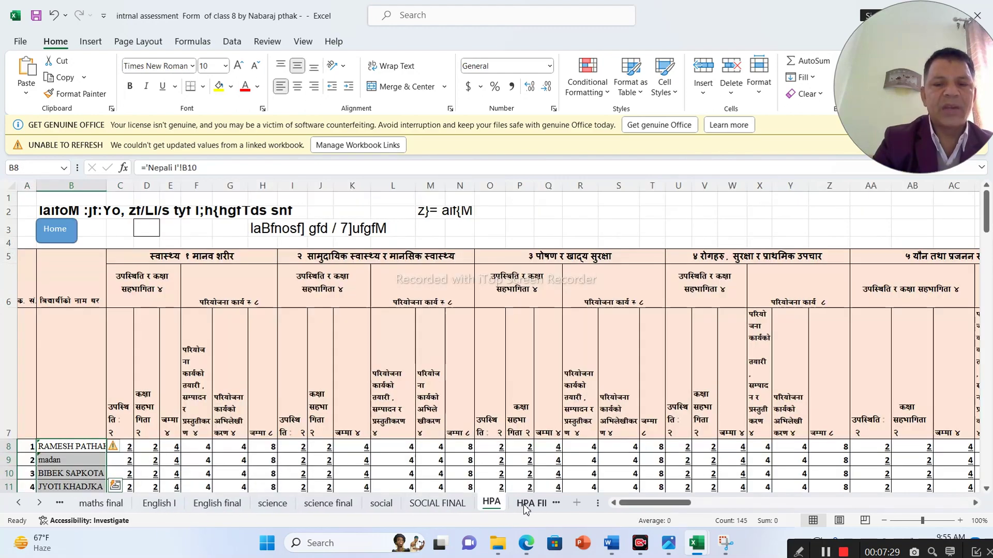
{"action": "left_click", "coordinate": [524, 507]}
{"action": "left_click", "coordinate": [524, 507]}
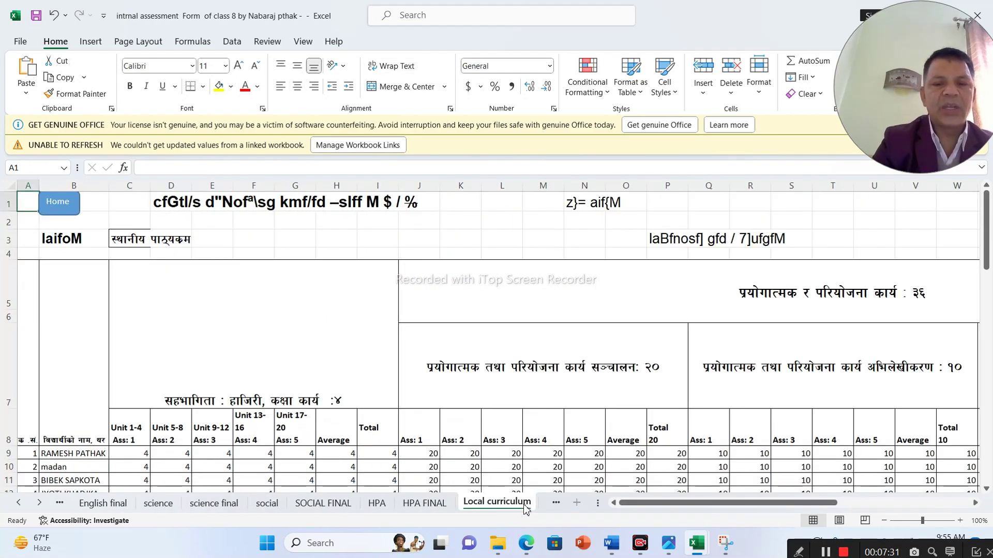
{"action": "left_click", "coordinate": [551, 505]}
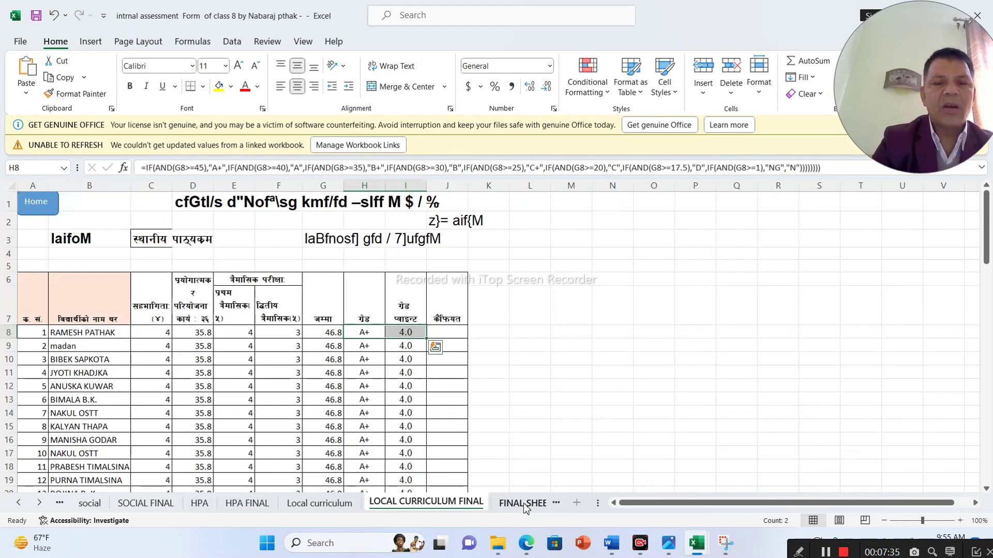
{"action": "left_click", "coordinate": [526, 509]}
{"action": "left_click", "coordinate": [526, 508]}
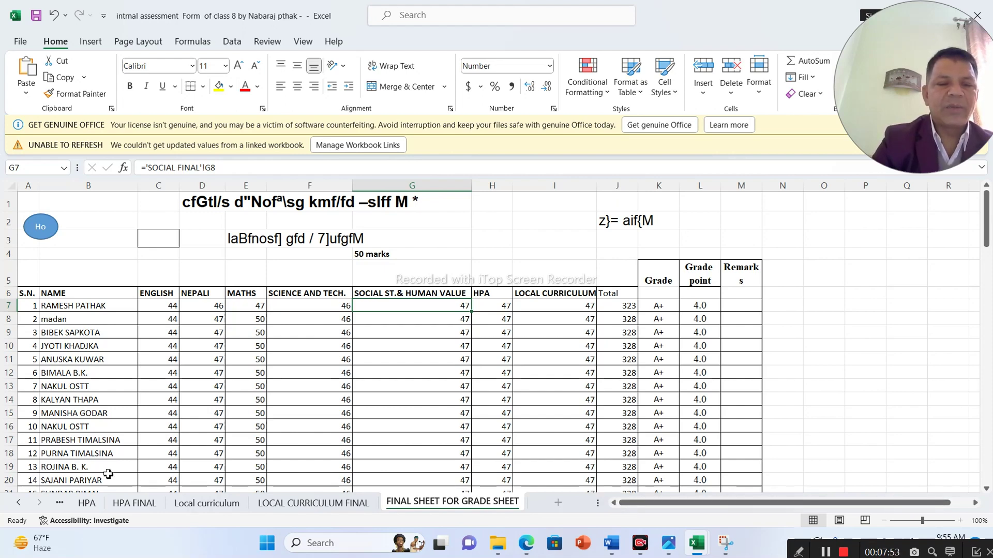
- Step back through the sheets from SOCIAL FINAL, past the subject sheets, to the Home sheet
{"action": "left_click", "coordinate": [60, 503]}
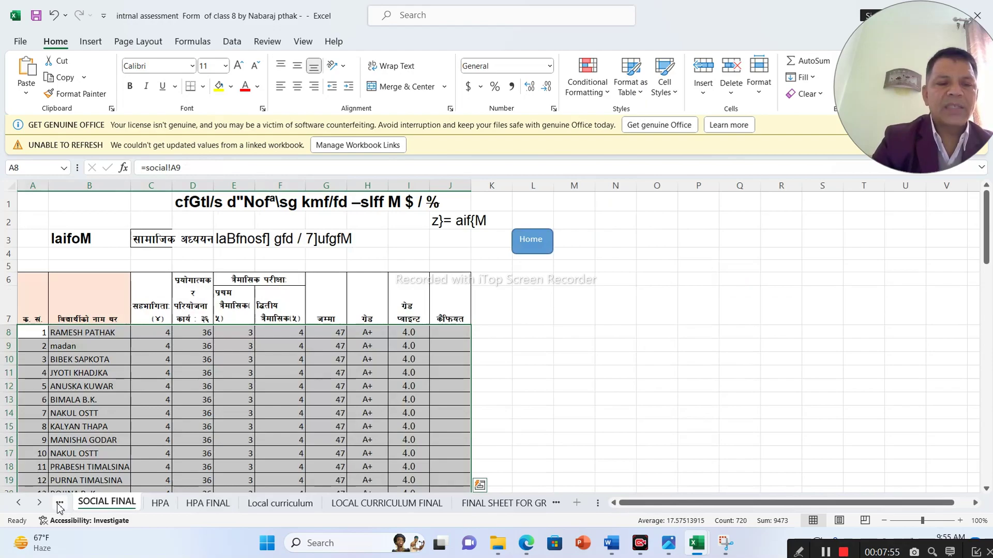
{"action": "left_click", "coordinate": [59, 503]}
{"action": "left_click", "coordinate": [60, 502]}
{"action": "left_click", "coordinate": [60, 503]}
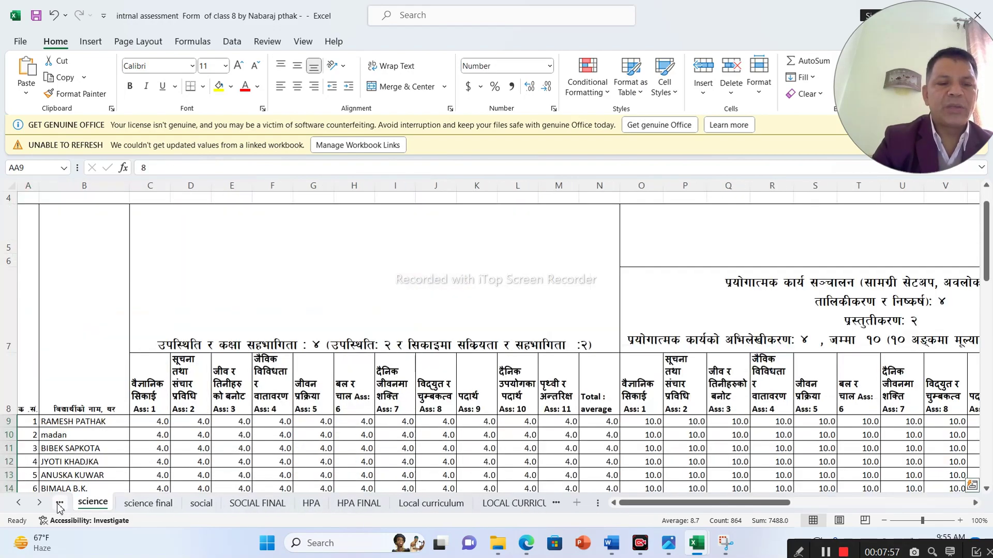
{"action": "left_click", "coordinate": [60, 502]}
{"action": "left_click", "coordinate": [60, 503]}
{"action": "left_click", "coordinate": [60, 502]}
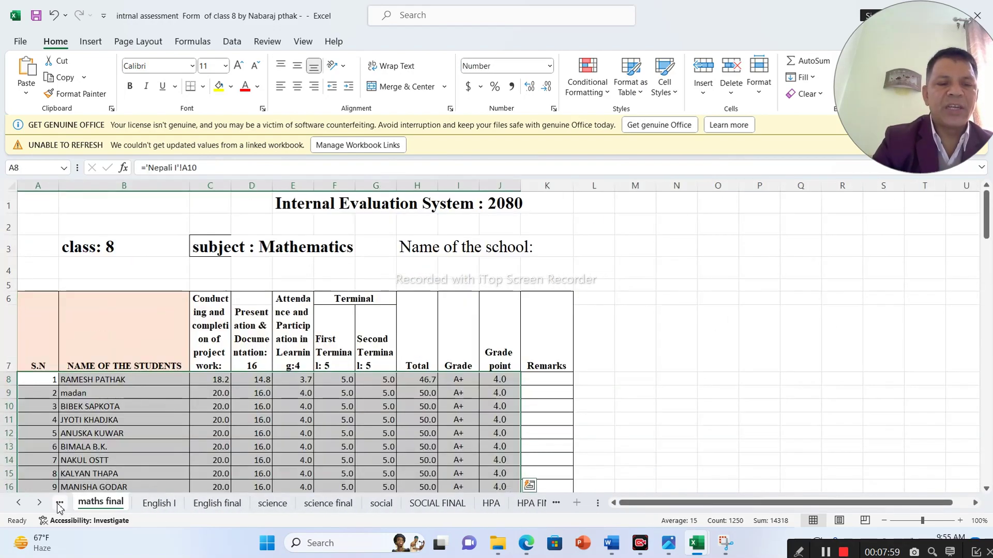
{"action": "left_click", "coordinate": [59, 503]}
{"action": "left_click", "coordinate": [60, 502]}
{"action": "left_click", "coordinate": [59, 503]}
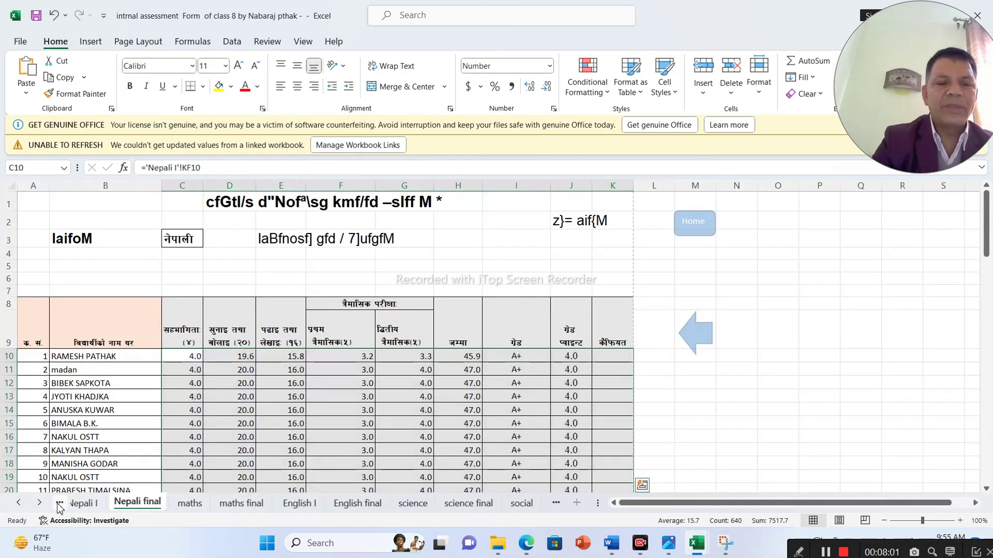
{"action": "left_click", "coordinate": [59, 502]}
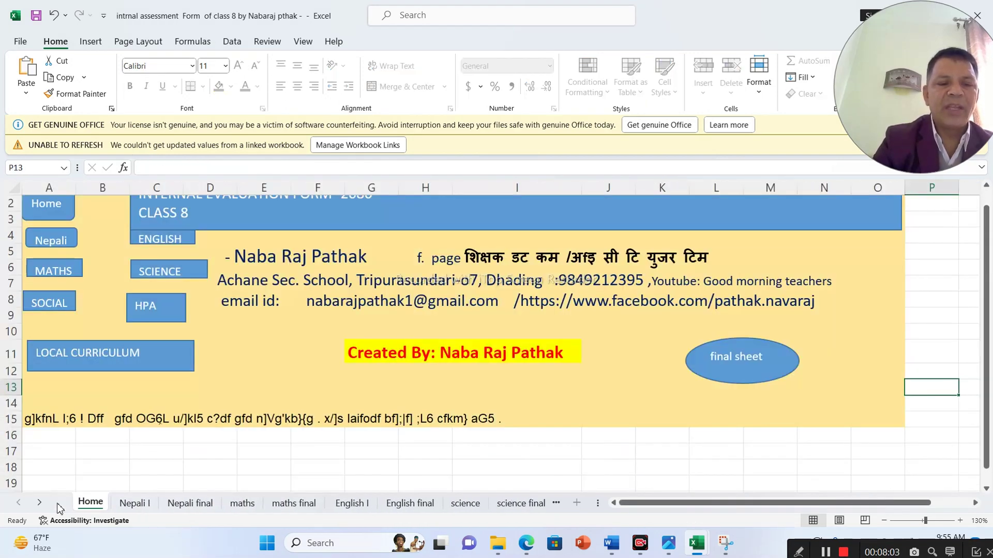